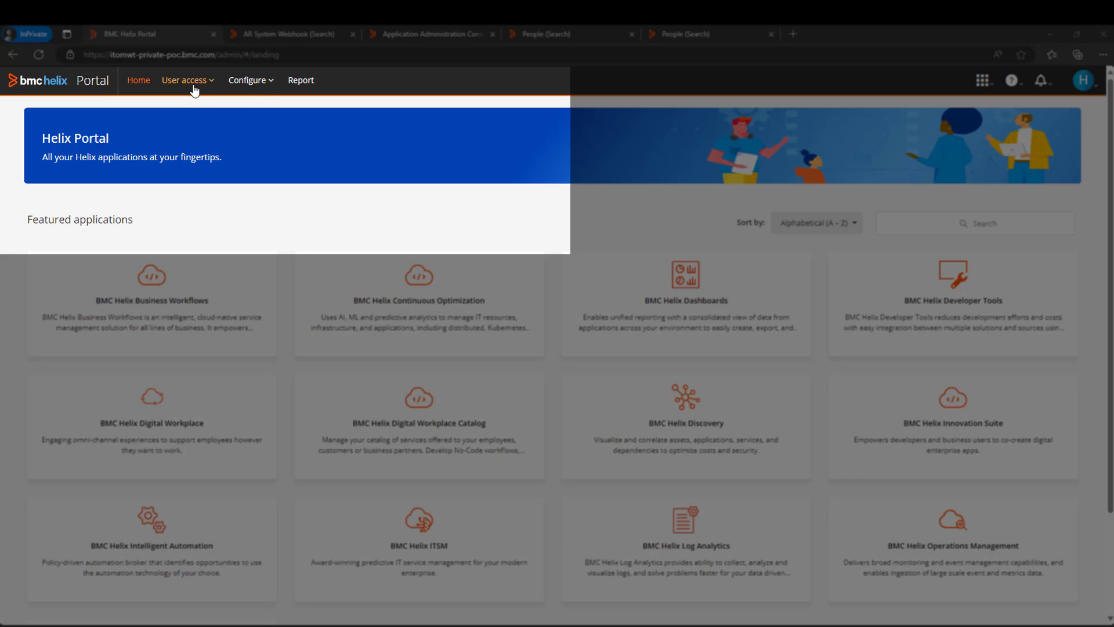
# Go to User access > Users and keys in the Helix Portal to see the 10 user accounts.
pyautogui.click(193, 89)
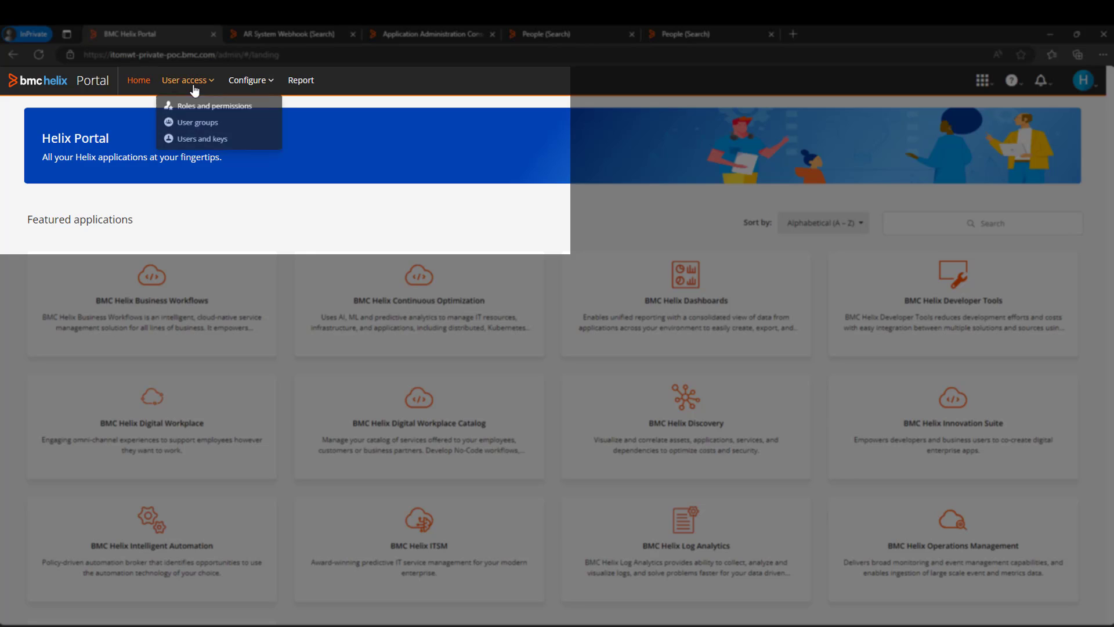
pyautogui.click(204, 141)
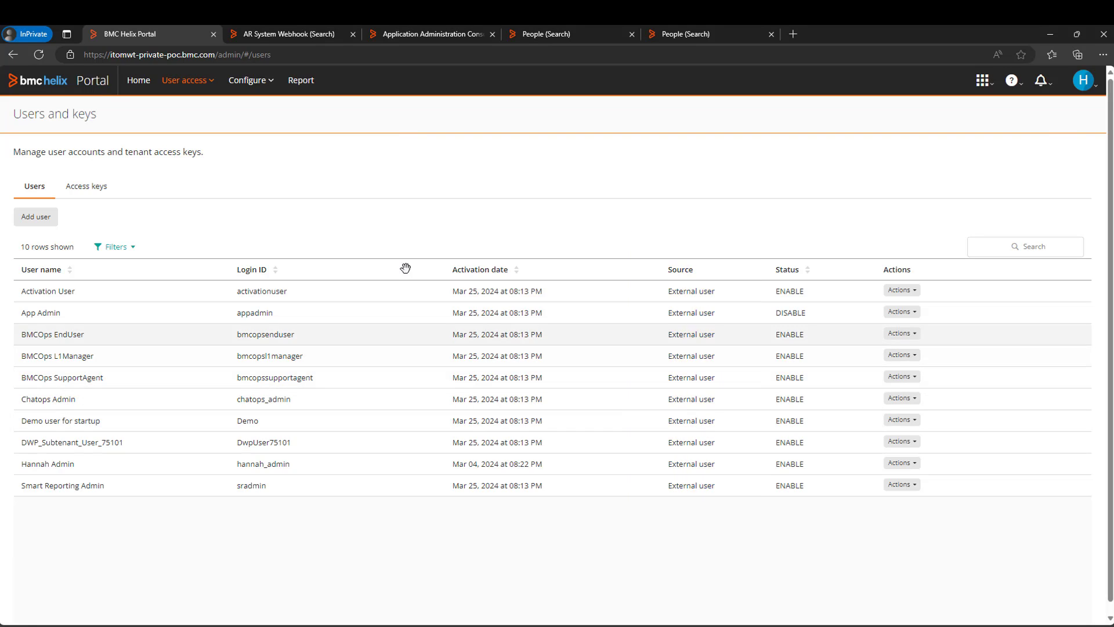
# Start a new record from the ITSM People search form.
pyautogui.click(299, 34)
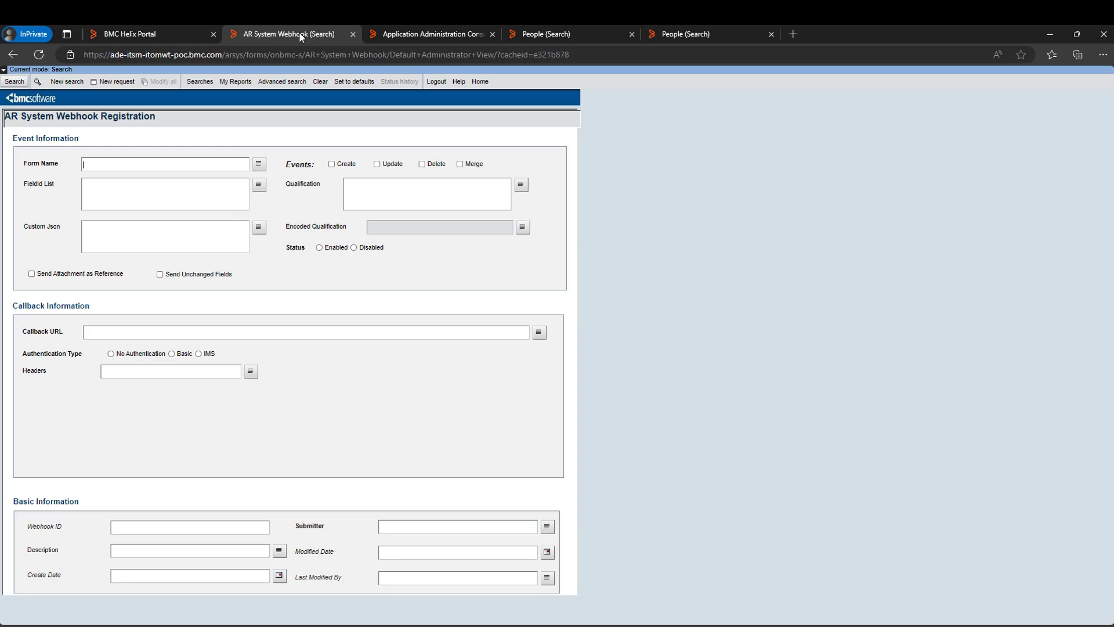
pyautogui.click(431, 34)
pyautogui.click(586, 26)
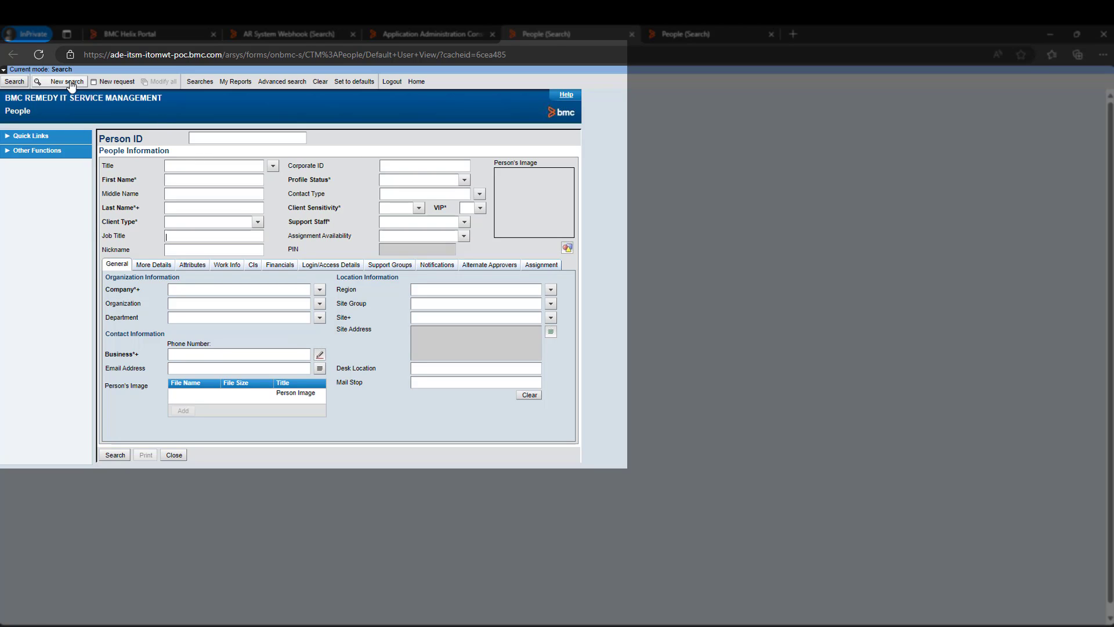
pyautogui.click(51, 84)
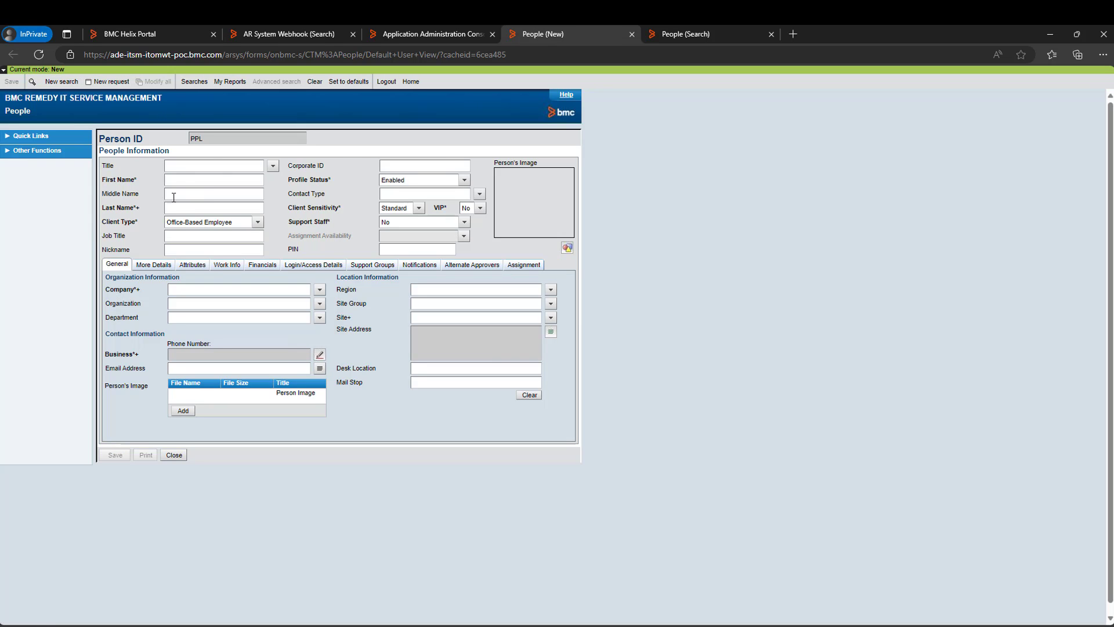
# Enter first name Tuser1, last name Test, and company BMCOpsMonitoring.
pyautogui.click(187, 180)
pyautogui.write('Tuser1')
pyautogui.click(189, 207)
pyautogui.write('Test')
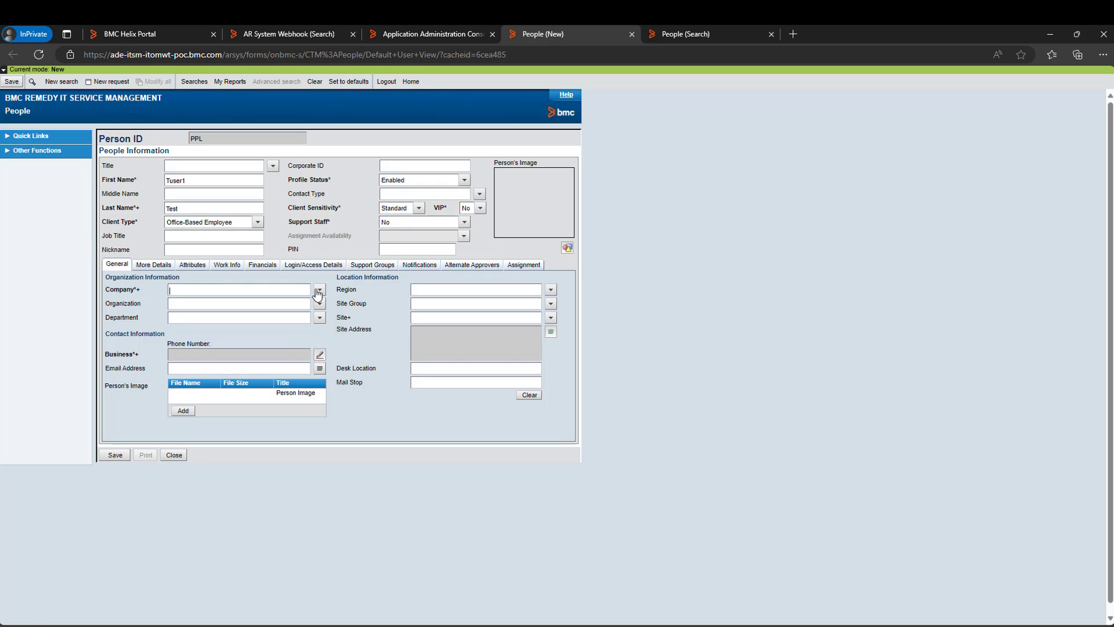
pyautogui.click(320, 289)
pyautogui.click(356, 303)
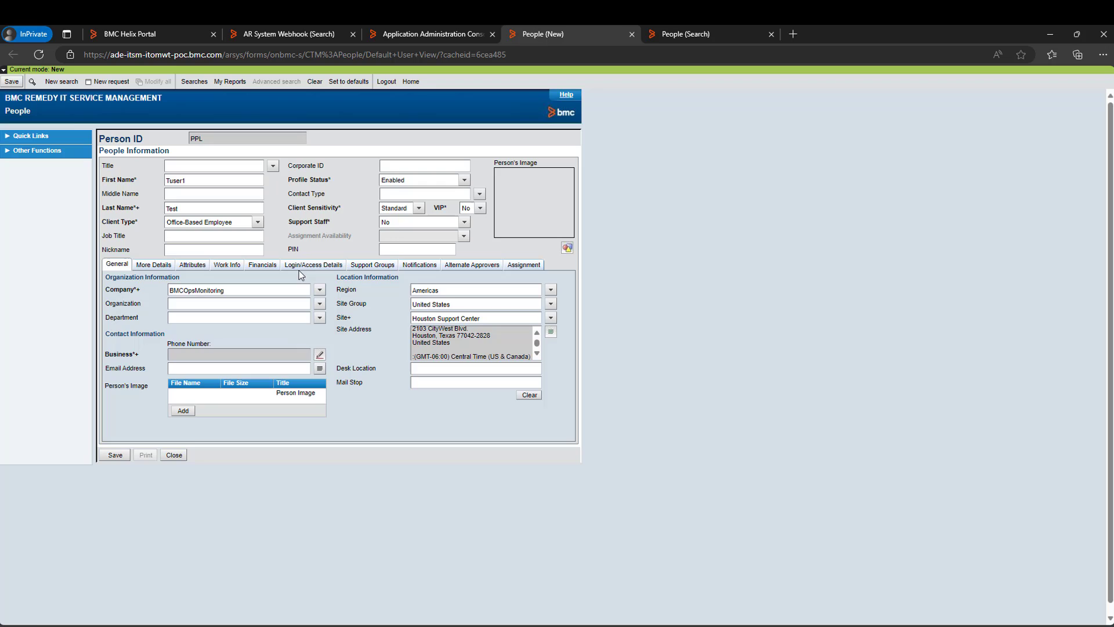
# Enter login ID tuser.1 and a password, with Floating licence type.
pyautogui.click(312, 265)
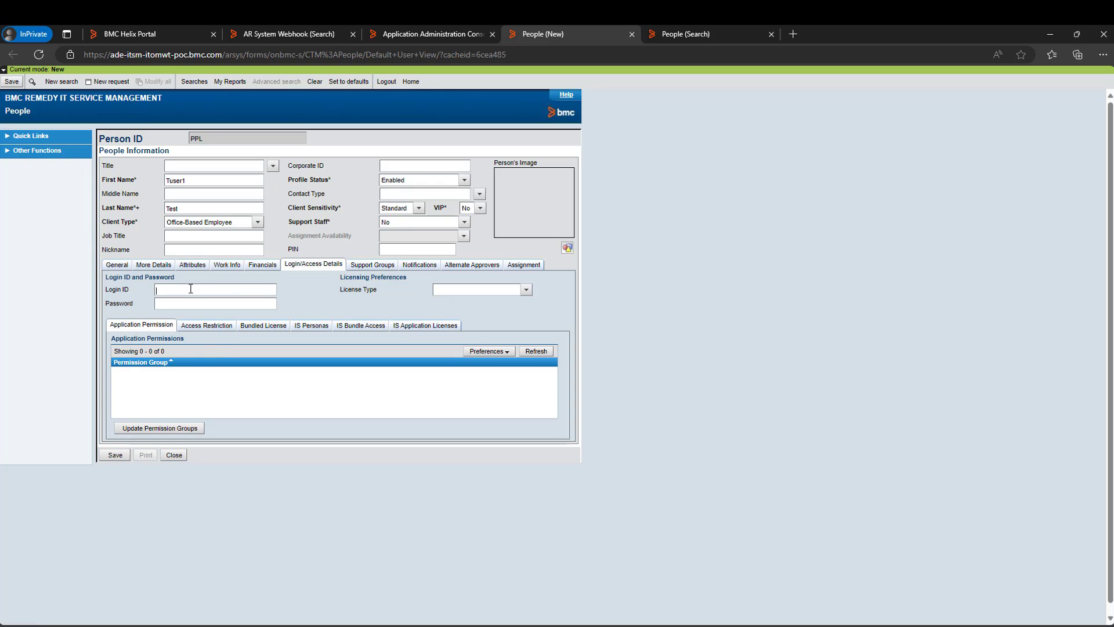
pyautogui.write('tuser.1')
pyautogui.click(196, 303)
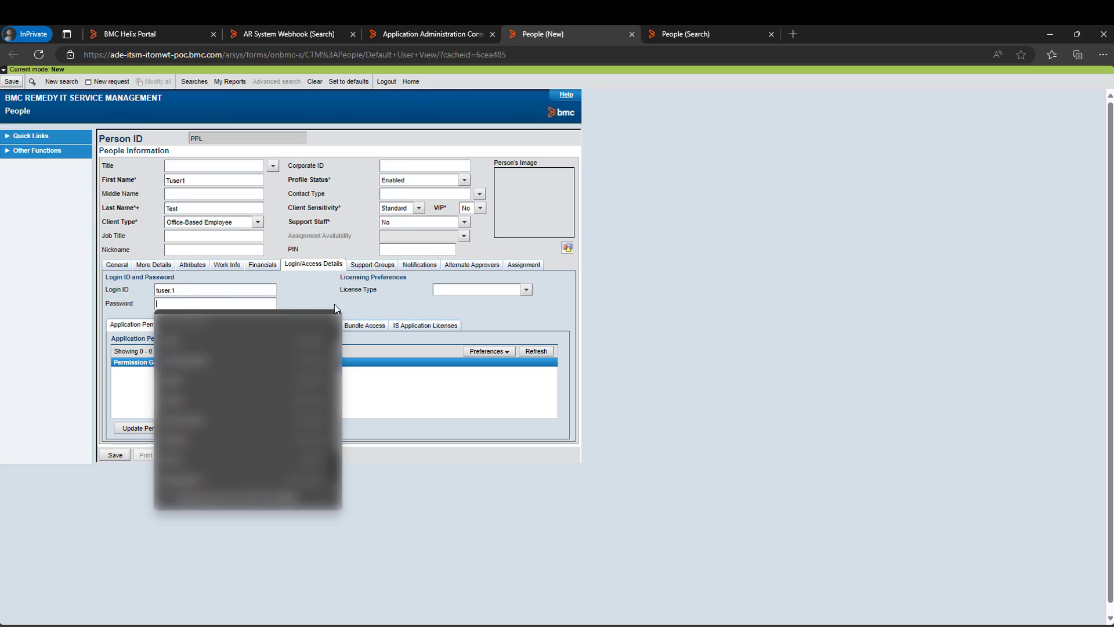
pyautogui.write('********')
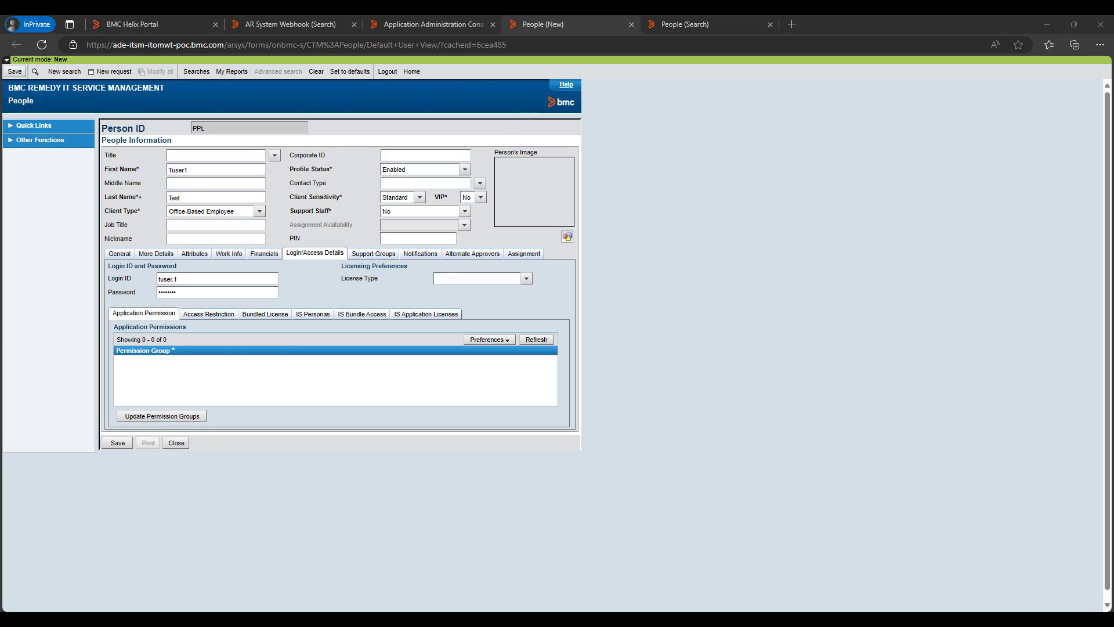
pyautogui.click(526, 279)
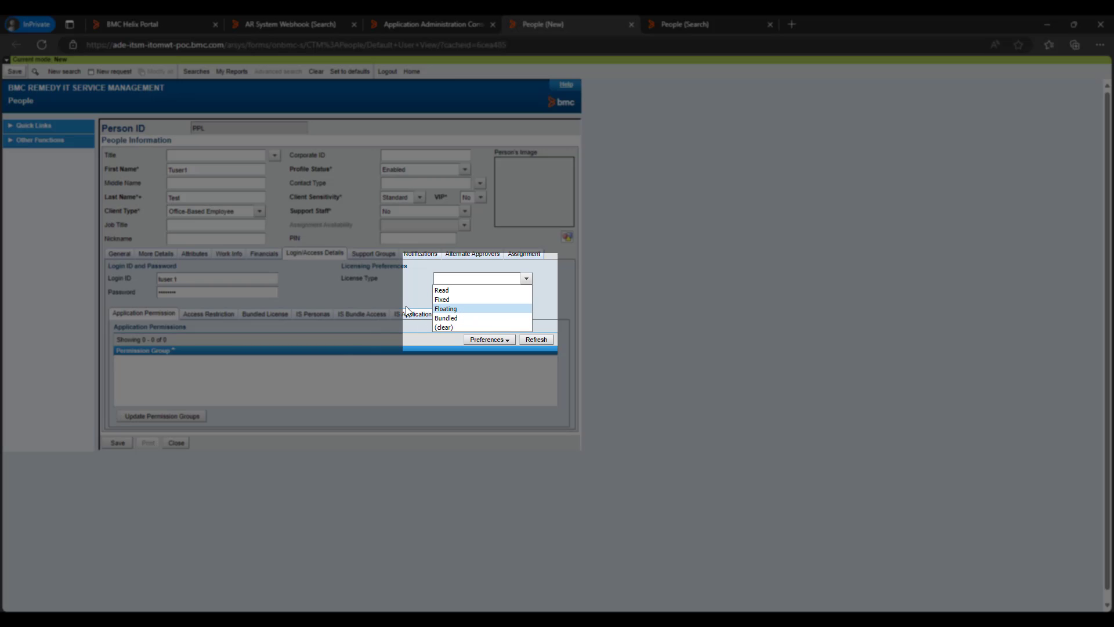
pyautogui.press('Return')
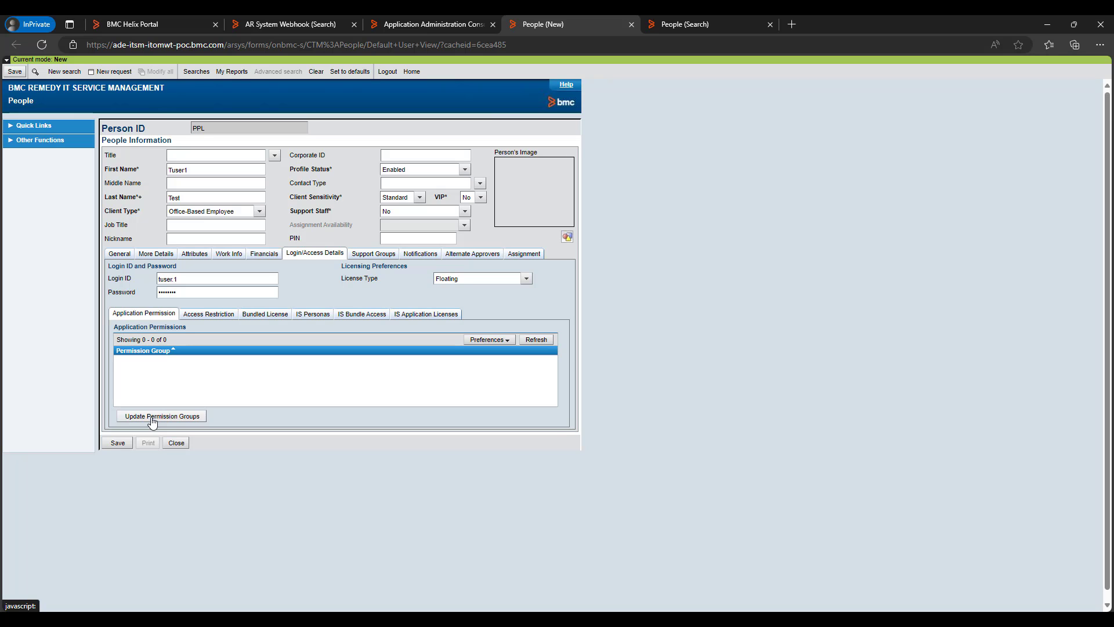
# Add the Administrator permission group and save the person, confirming the password.
pyautogui.click(153, 419)
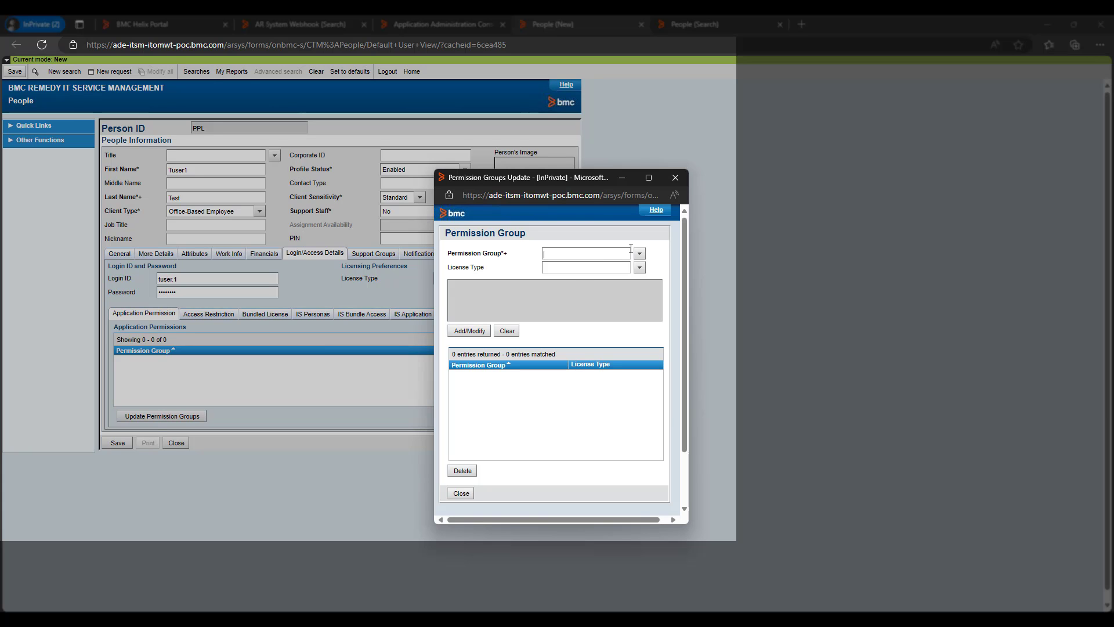
pyautogui.click(639, 254)
pyautogui.moveTo(669, 263)
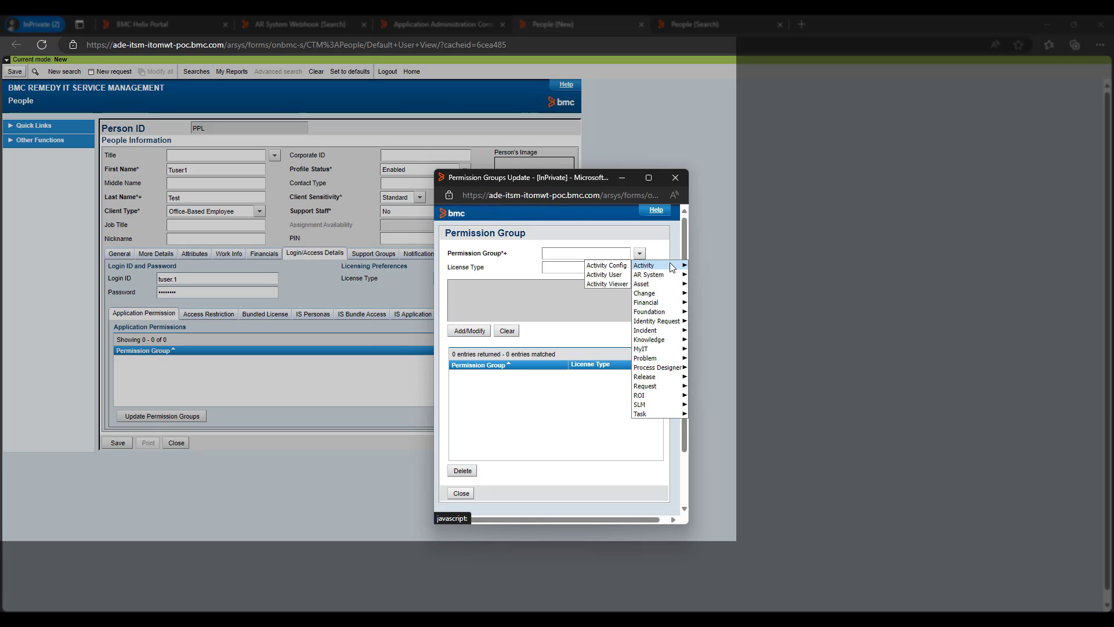
pyautogui.click(612, 276)
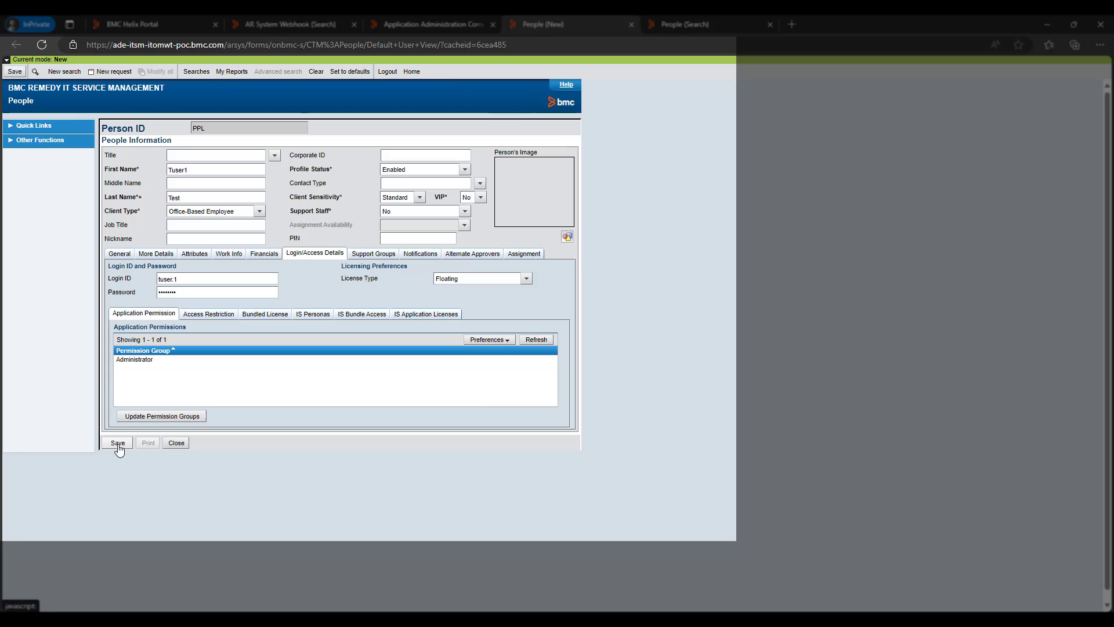
pyautogui.click(118, 444)
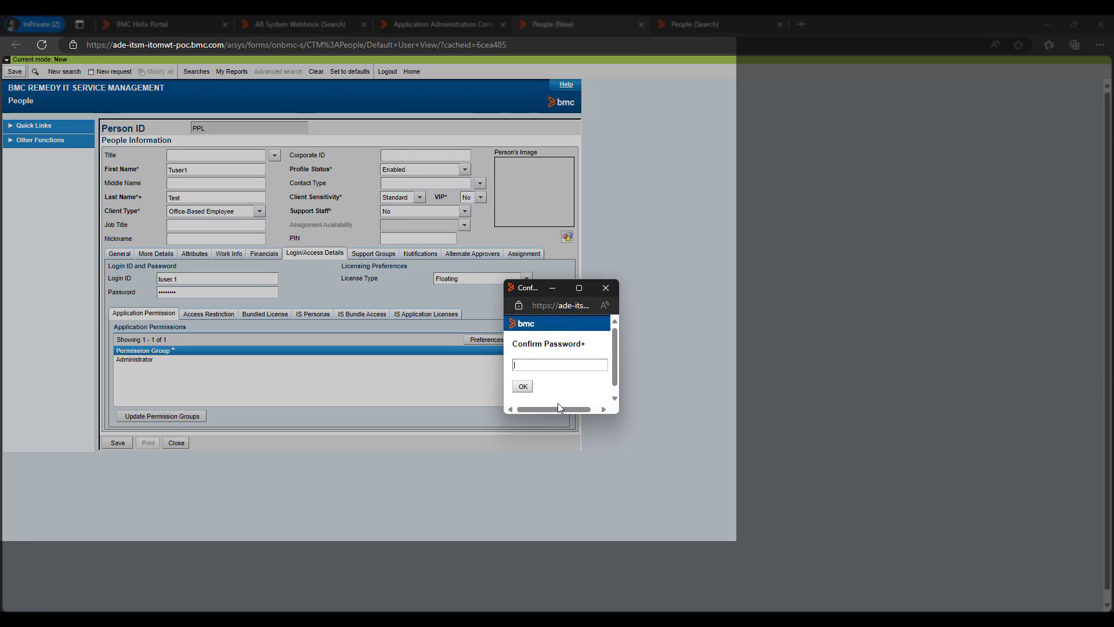
pyautogui.write('********')
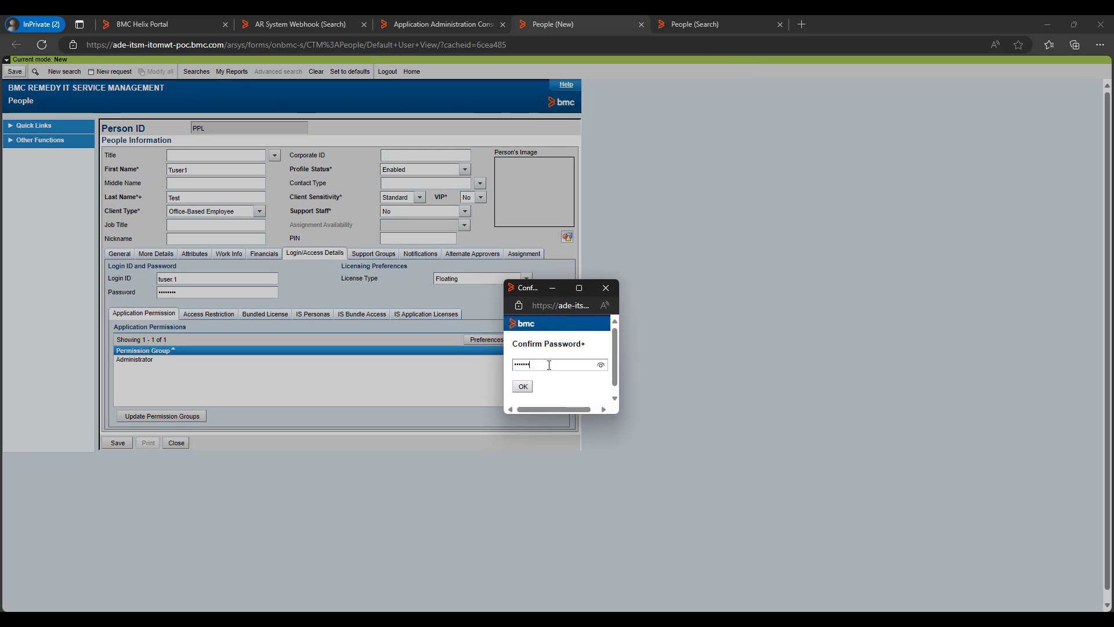
pyautogui.press('Return')
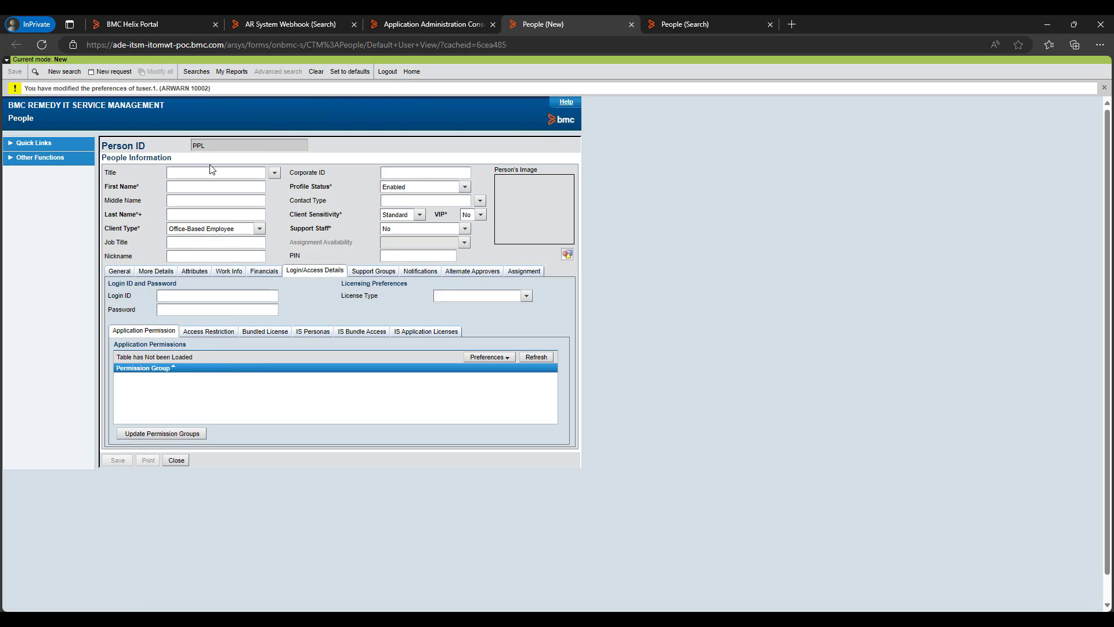
# Reload the Portal's Users and keys list to confirm Tuser1 Test, then go to the webhook registration form.
pyautogui.click(165, 18)
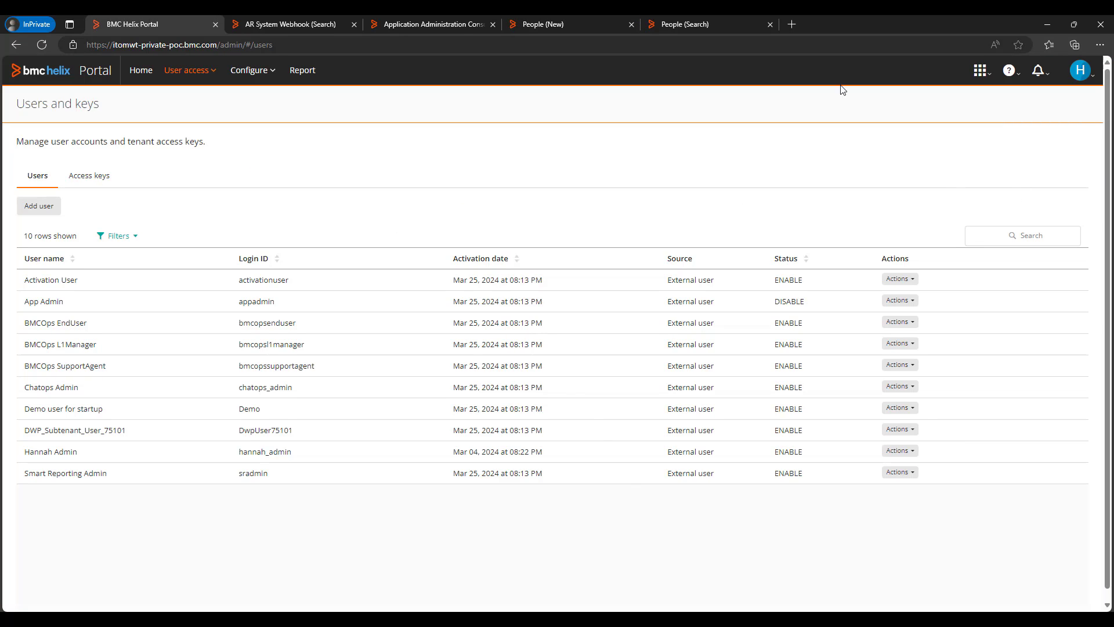
pyautogui.click(43, 46)
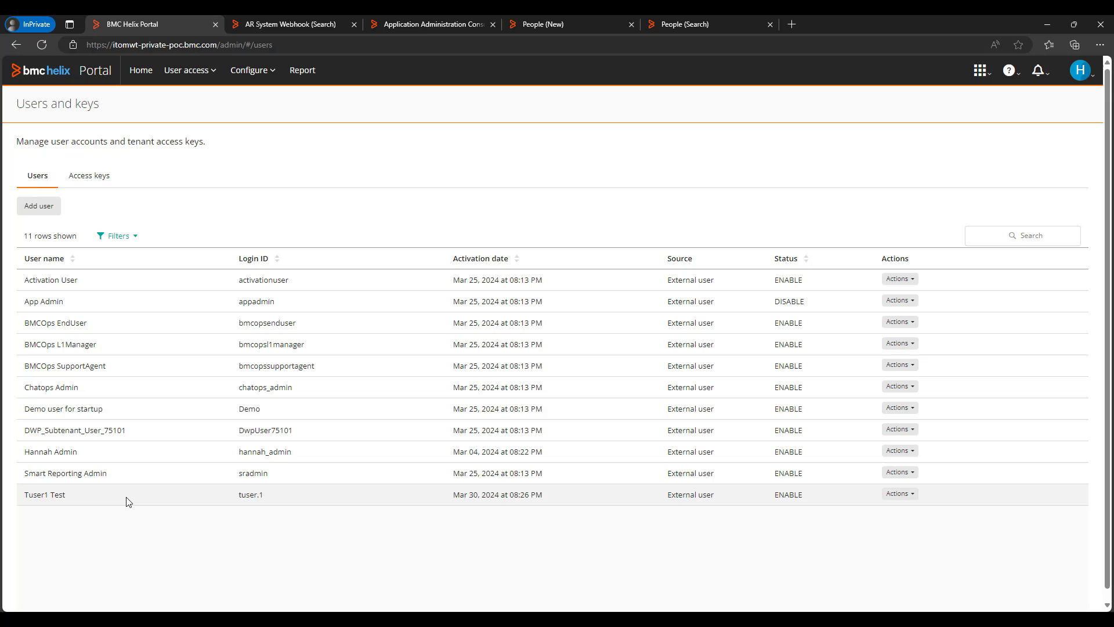
pyautogui.click(141, 70)
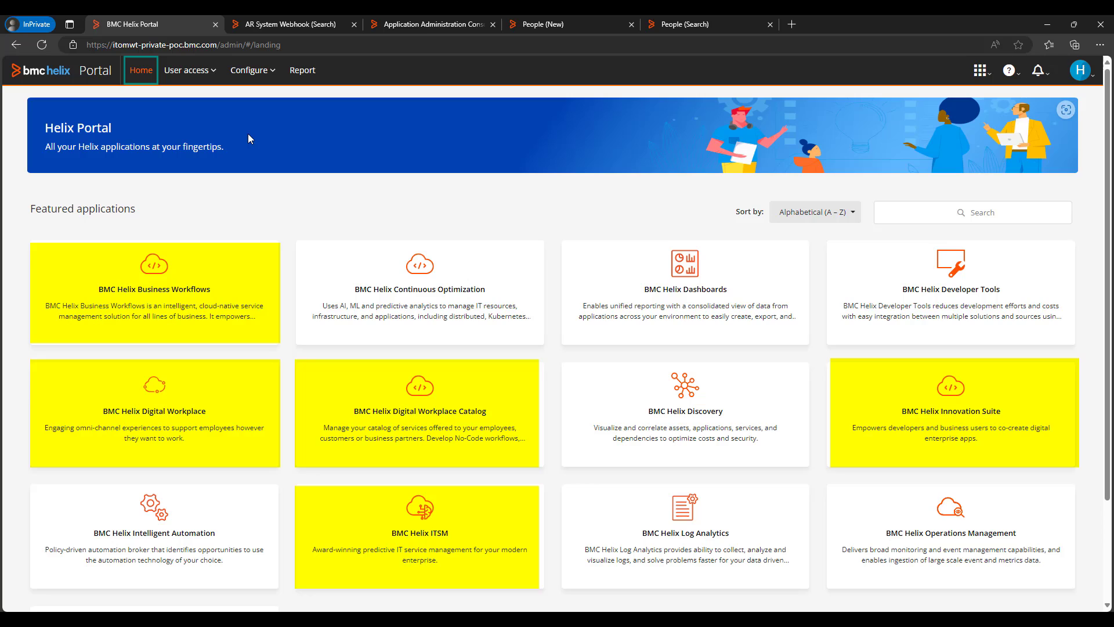
pyautogui.scroll(-3, 290, 267)
pyautogui.scroll(3, 290, 267)
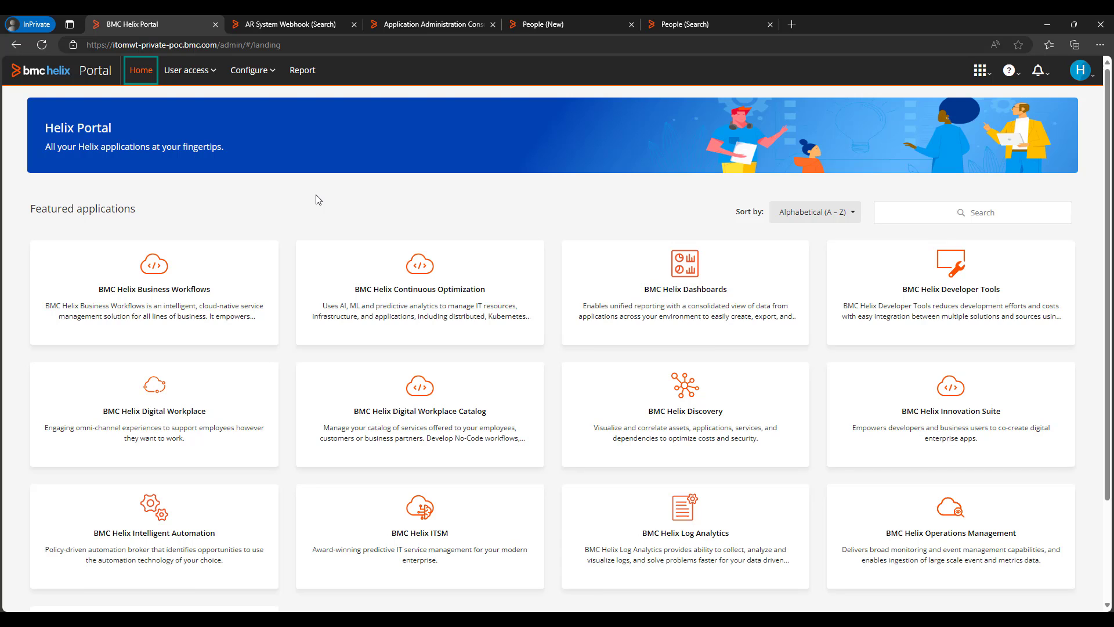
pyautogui.click(318, 22)
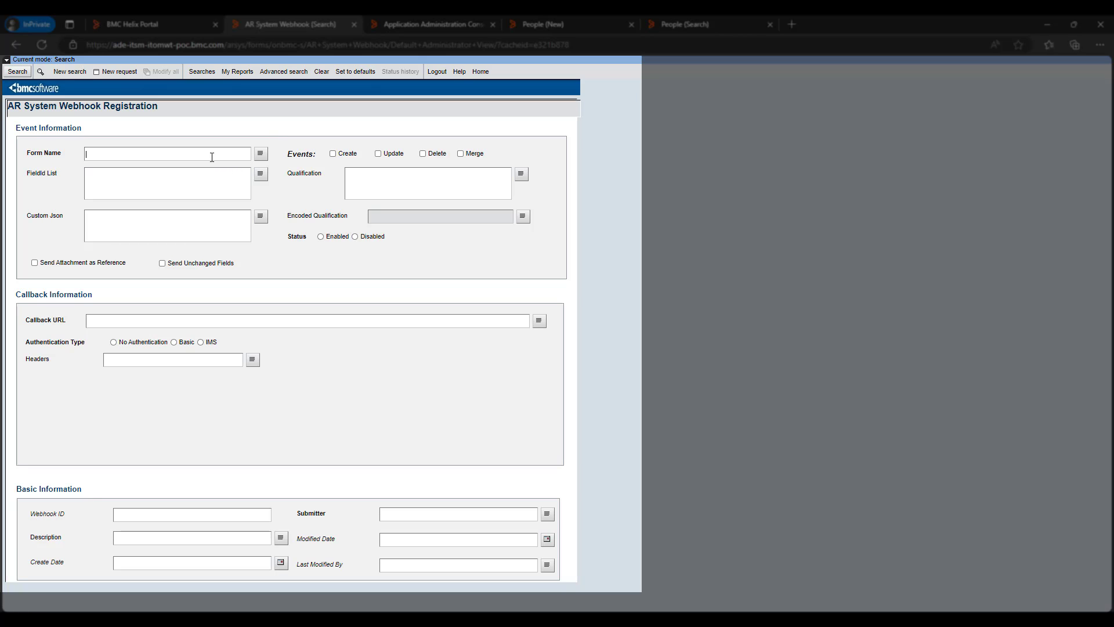
# Search webhook registrations with Form Name '%' to list all nine.
pyautogui.write('%')
pyautogui.click(18, 71)
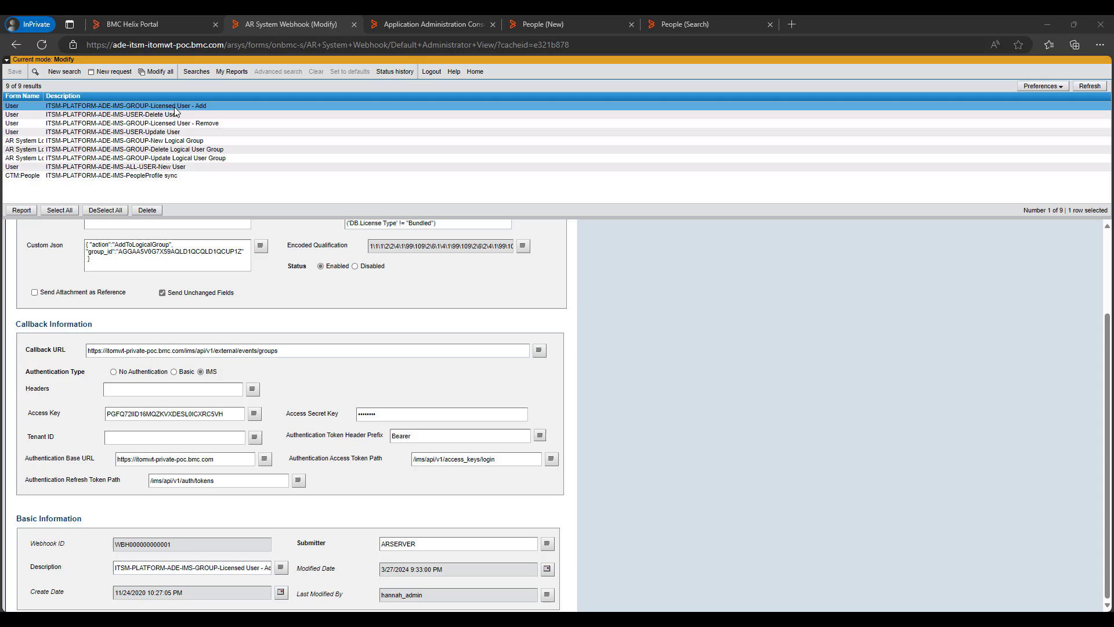
pyautogui.click(175, 108)
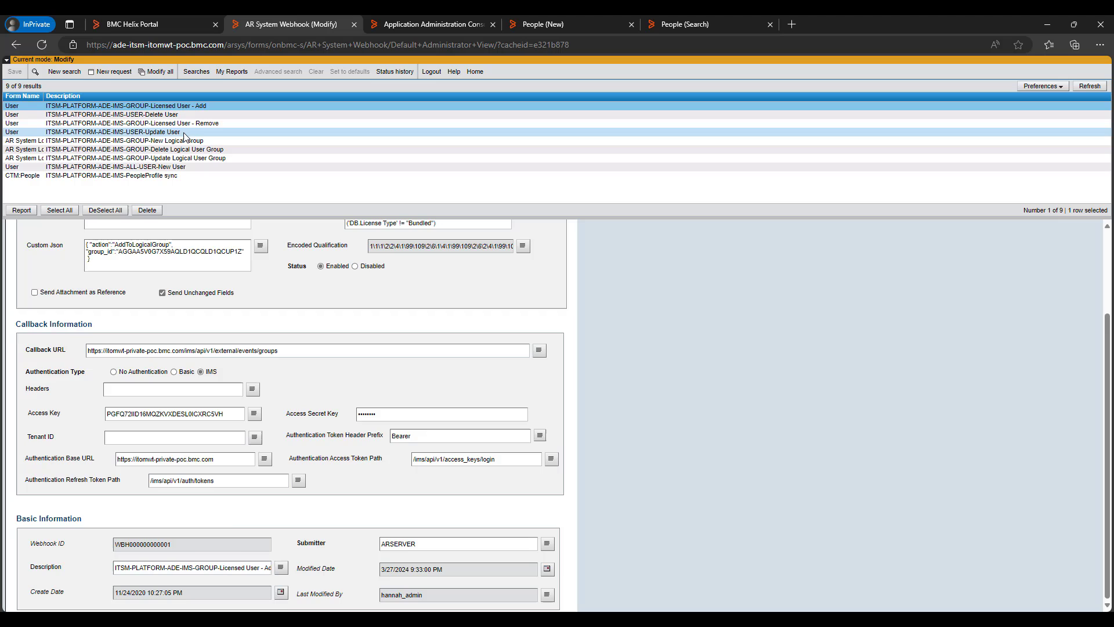
pyautogui.click(133, 133)
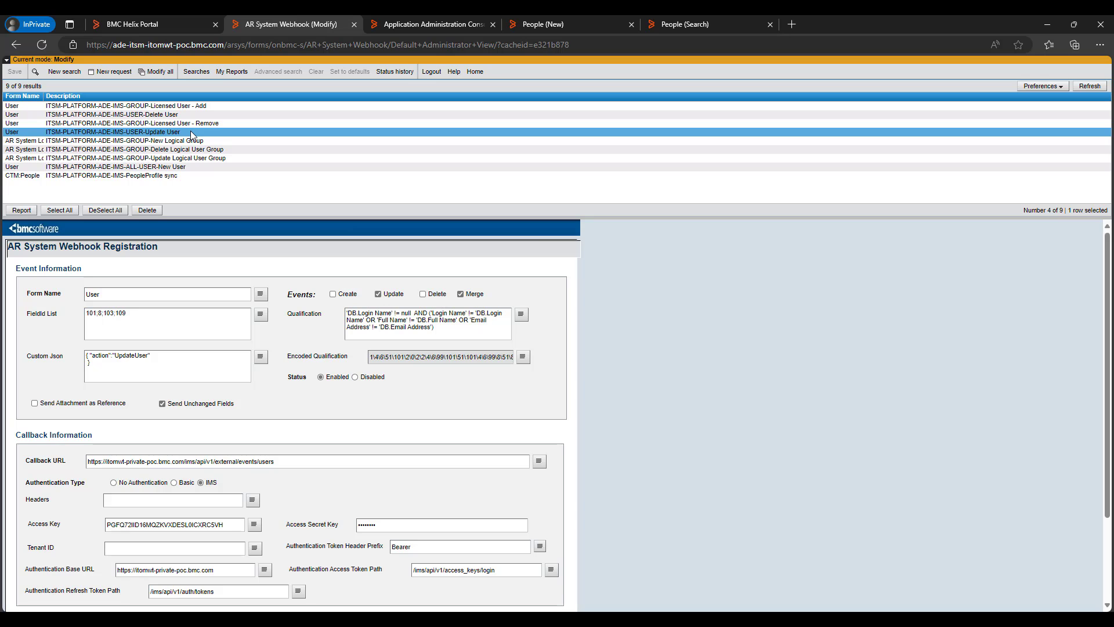
pyautogui.click(116, 105)
pyautogui.scroll(-1, 447, 353)
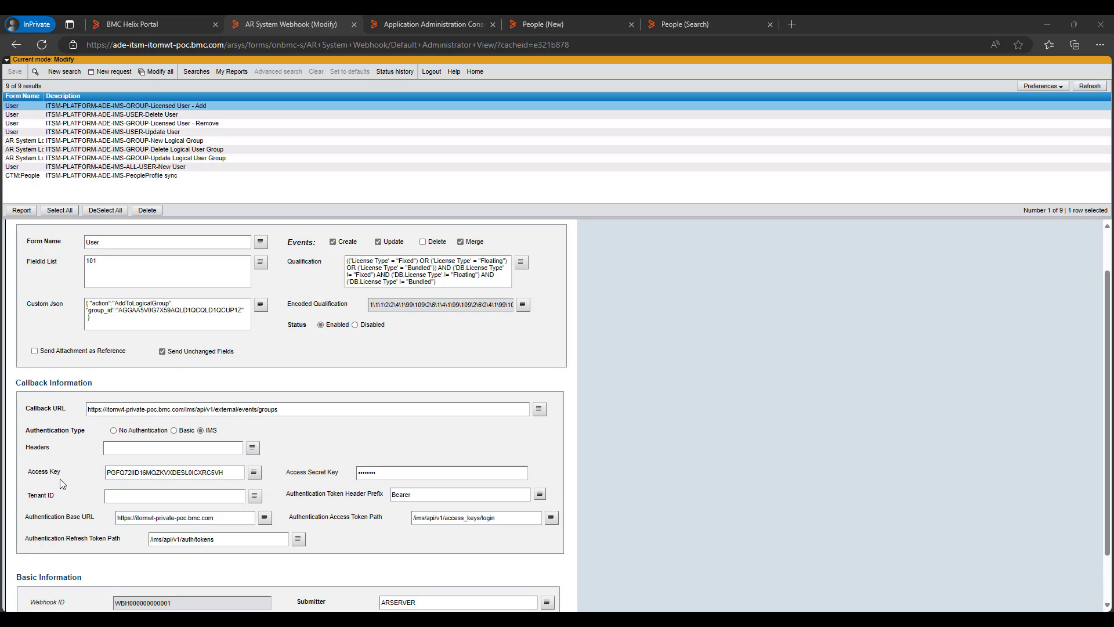
pyautogui.scroll(-1, 60, 478)
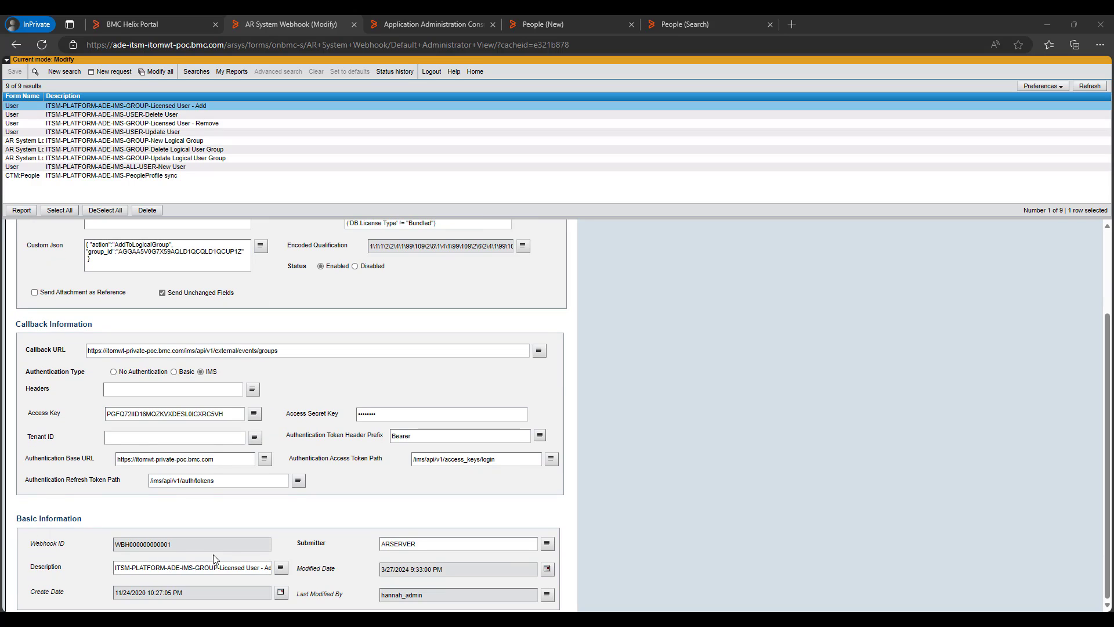